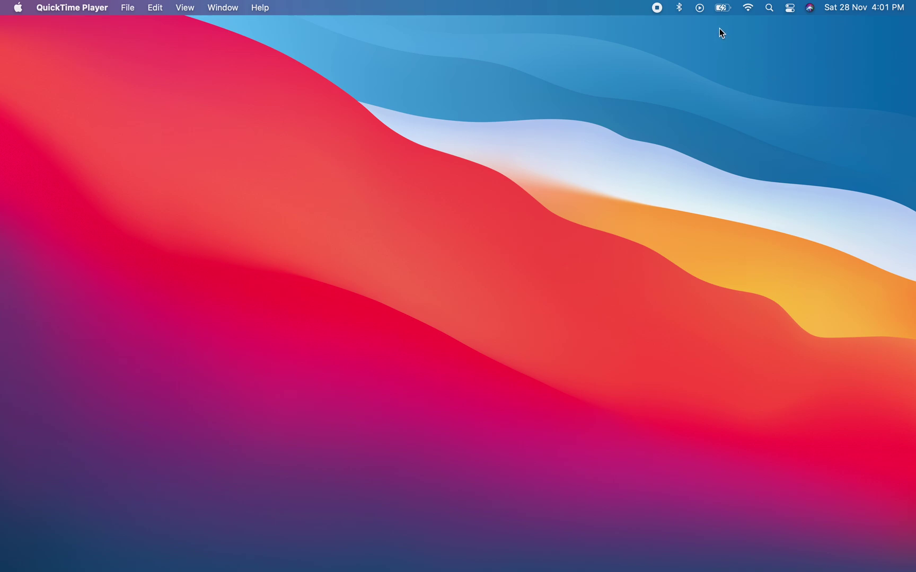
- Check the battery status menu a few times, then launch System Preferences from the Dock
left_click(722, 9)
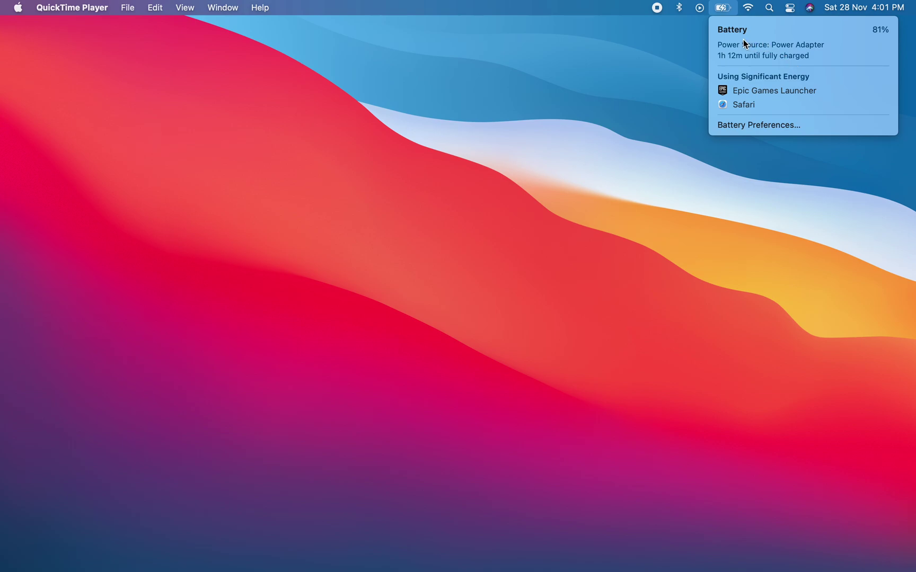
left_click(612, 85)
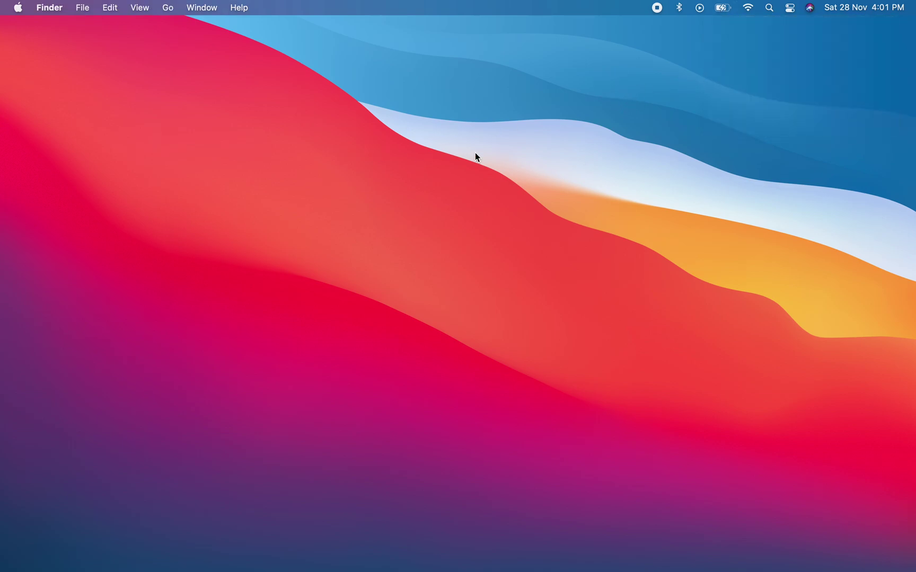
left_click(723, 8)
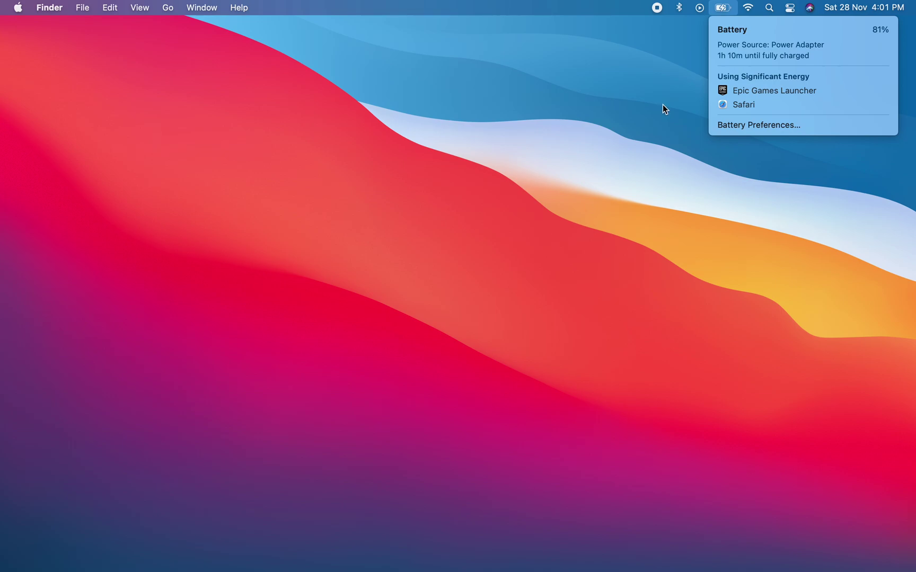
left_click(719, 10)
left_click(720, 10)
left_click(673, 59)
left_click(724, 13)
left_click(719, 13)
left_click(687, 56)
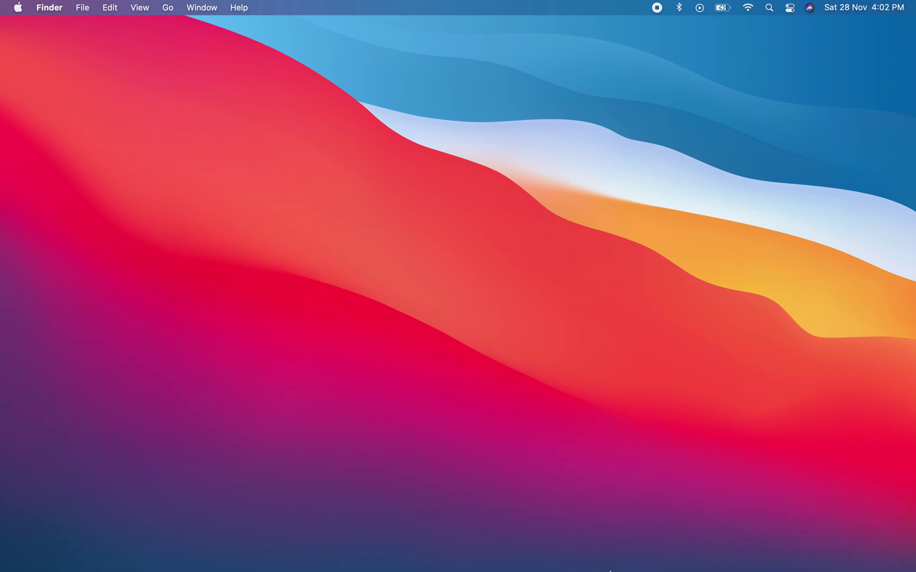
mouse_move(608, 570)
left_click(608, 550)
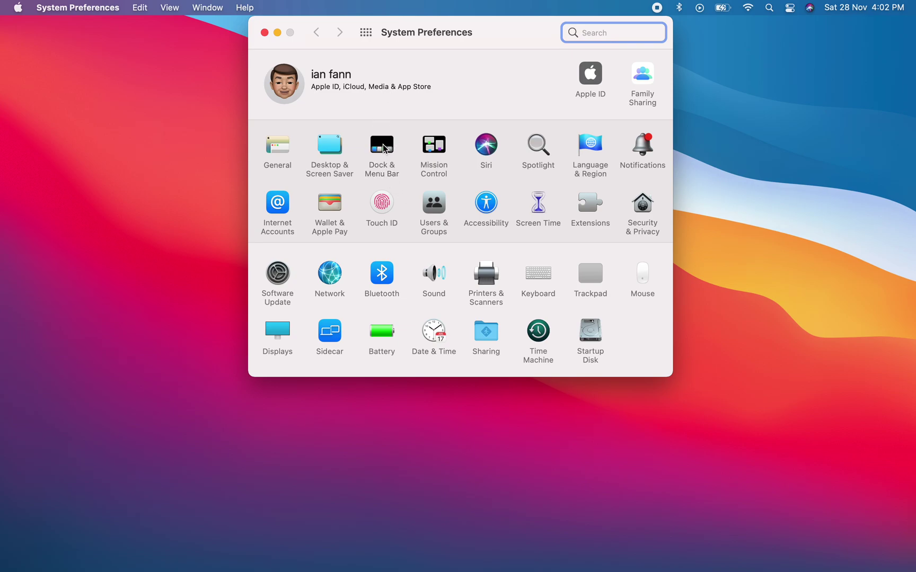
- Open the Dock & Menu Bar pane in System Preferences
left_click(384, 148)
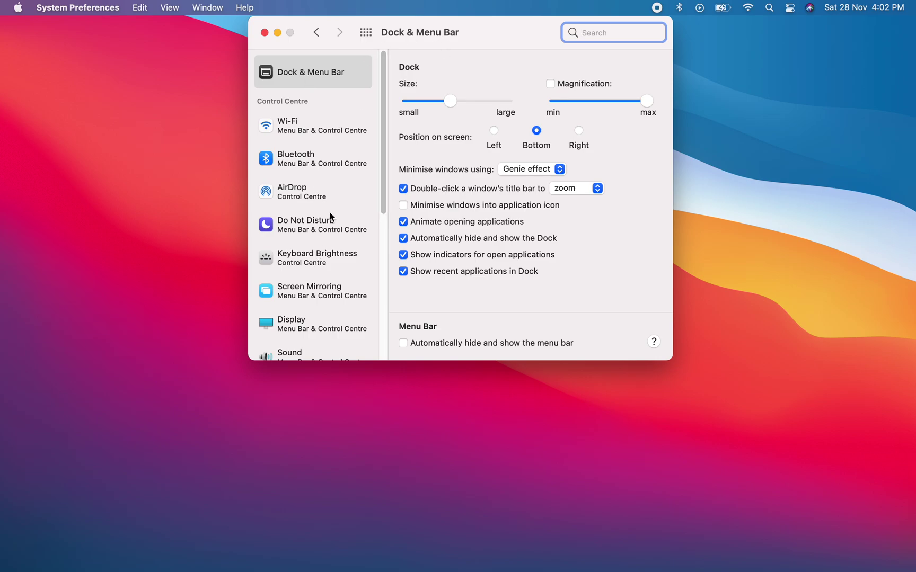
scroll(330, 212, "down", 2)
scroll(330, 212, "down", 3)
scroll(330, 212, "down", 5)
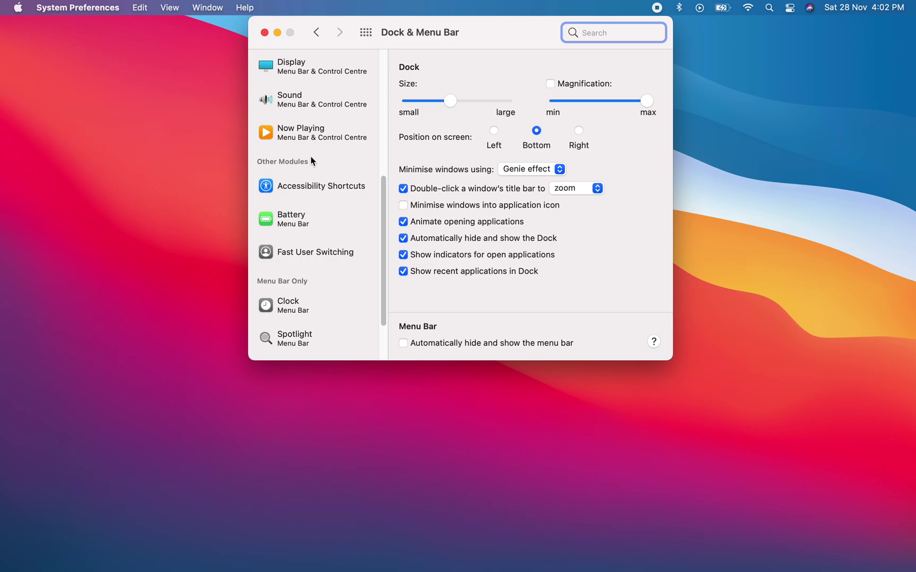
- Select Battery under Other Modules and enable Show Percentage, showing 82%
left_click(295, 224)
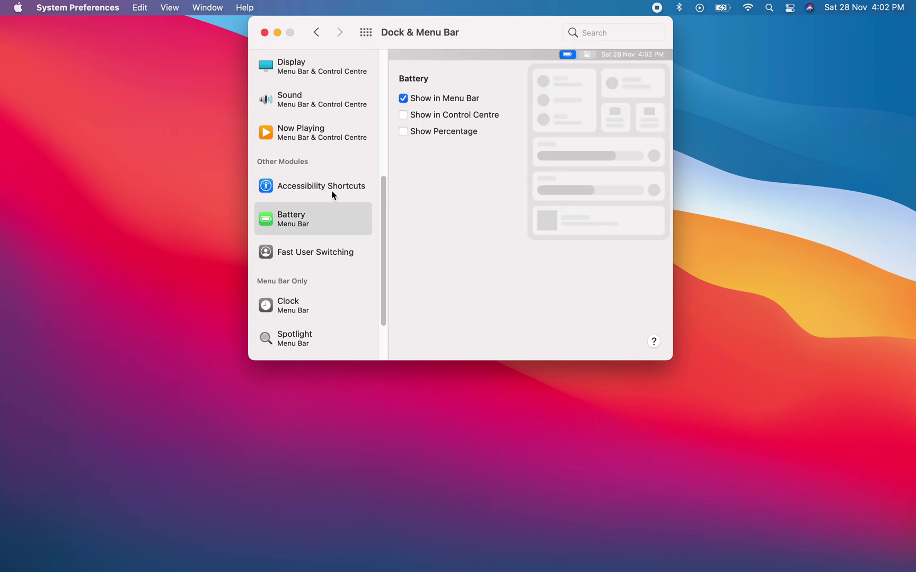
left_click(402, 132)
- Close the System Preferences window, leaving 82% beside the battery icon
left_click(265, 32)
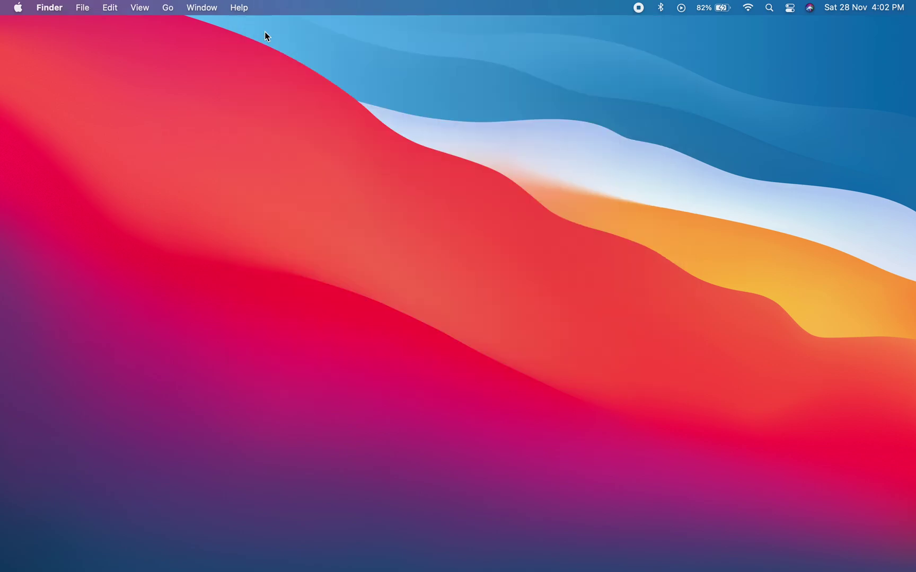